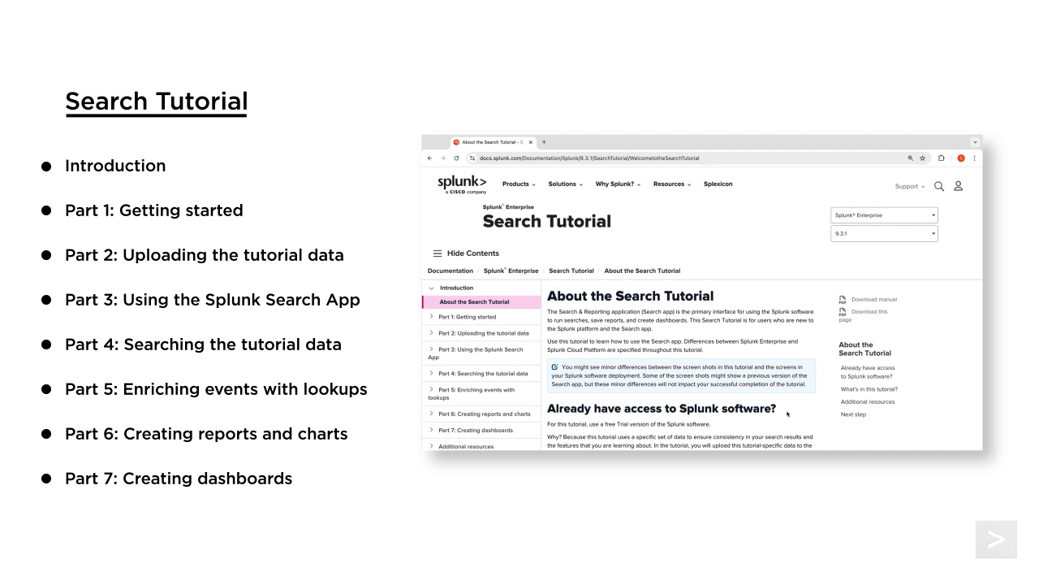
Step: Download tutorialdata.zip from the Search Tutorial's Part 1 getting-started requirements page
{"action": "left_click", "coordinate": [869, 389]}
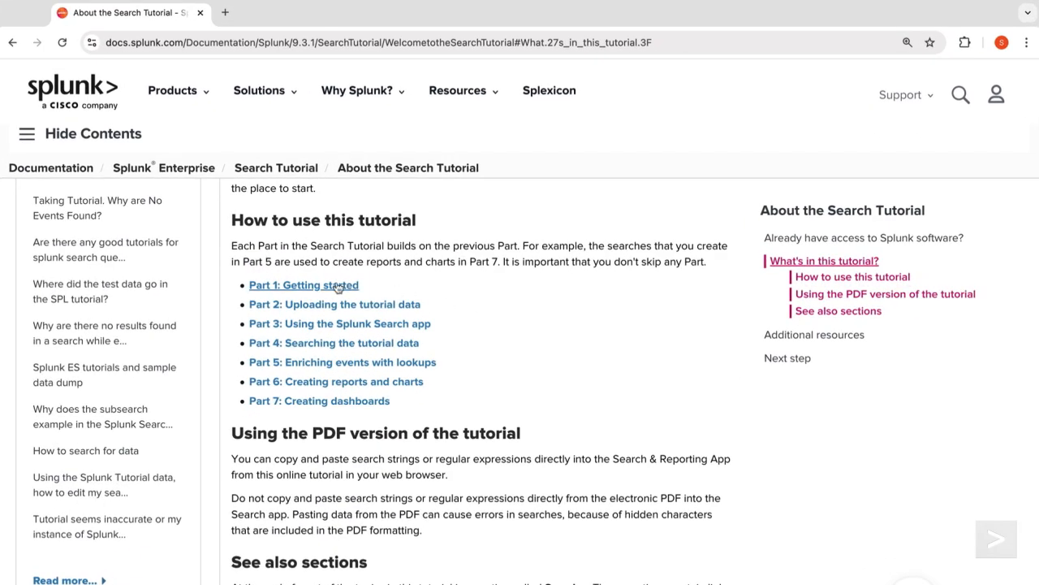
{"action": "left_click", "coordinate": [339, 287]}
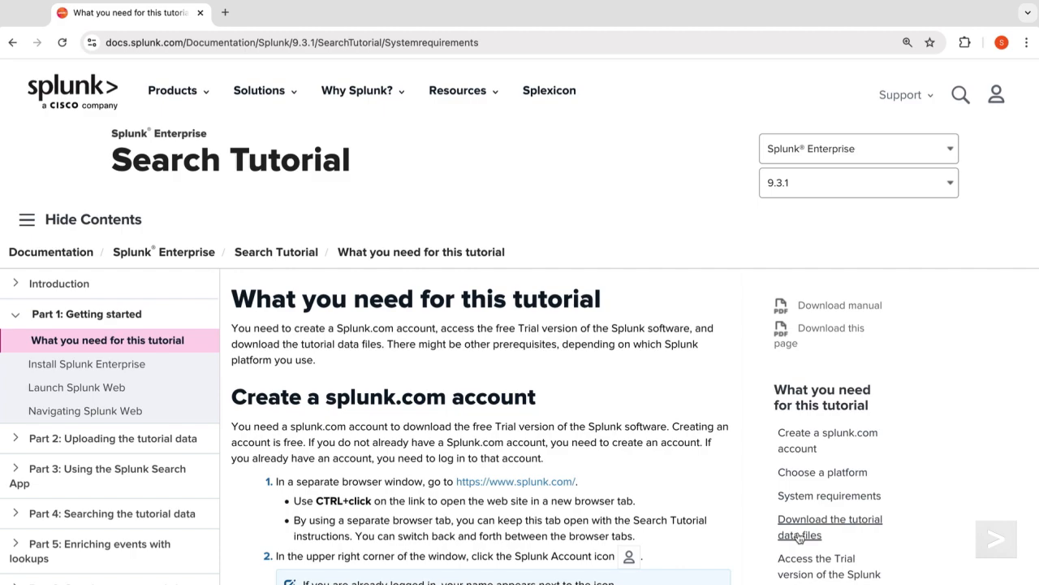
{"action": "left_click", "coordinate": [799, 534]}
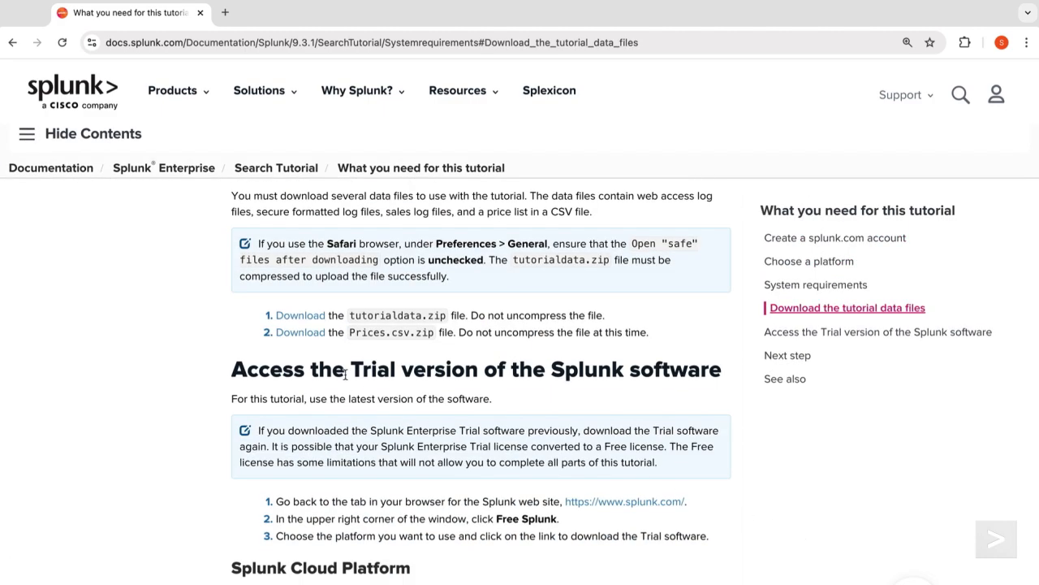
{"action": "left_click", "coordinate": [300, 315]}
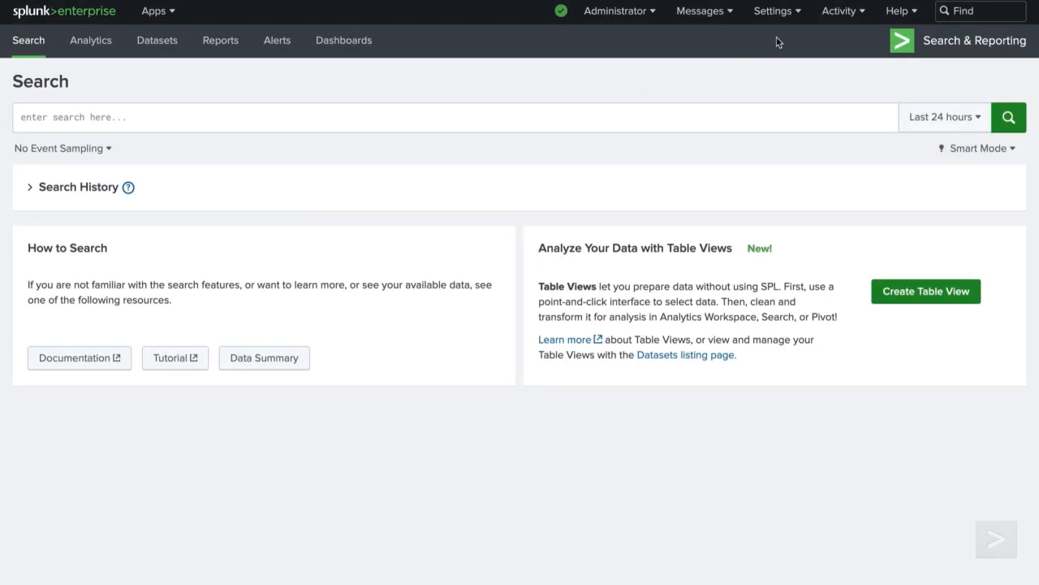
Step: Start Add Data from Settings and choose the Upload method for files on this computer
{"action": "left_click", "coordinate": [773, 11]}
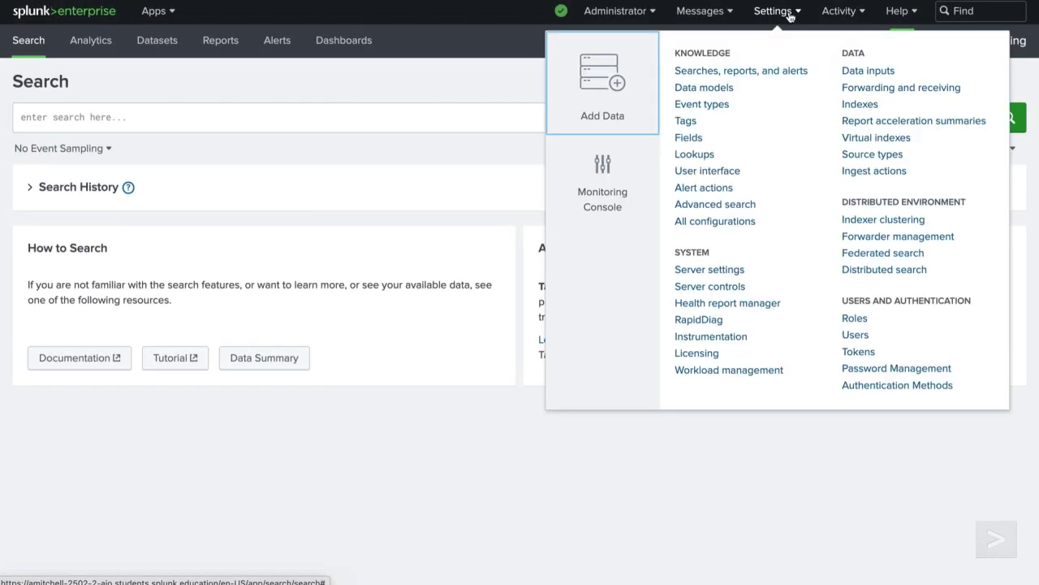
{"action": "left_click", "coordinate": [631, 90]}
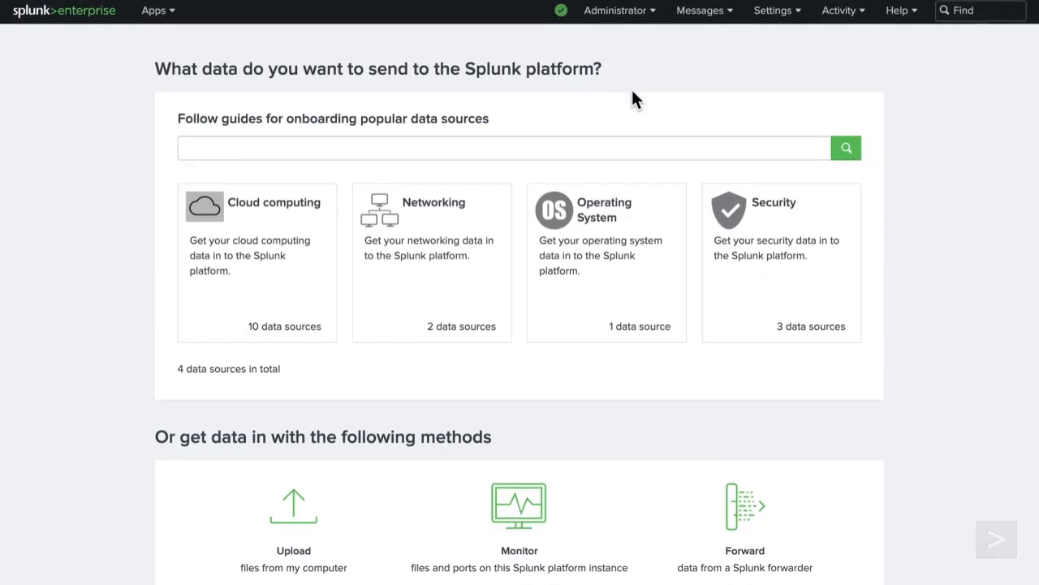
{"action": "scroll", "coordinate": [632, 90], "scroll_direction": "down", "scroll_amount": 2}
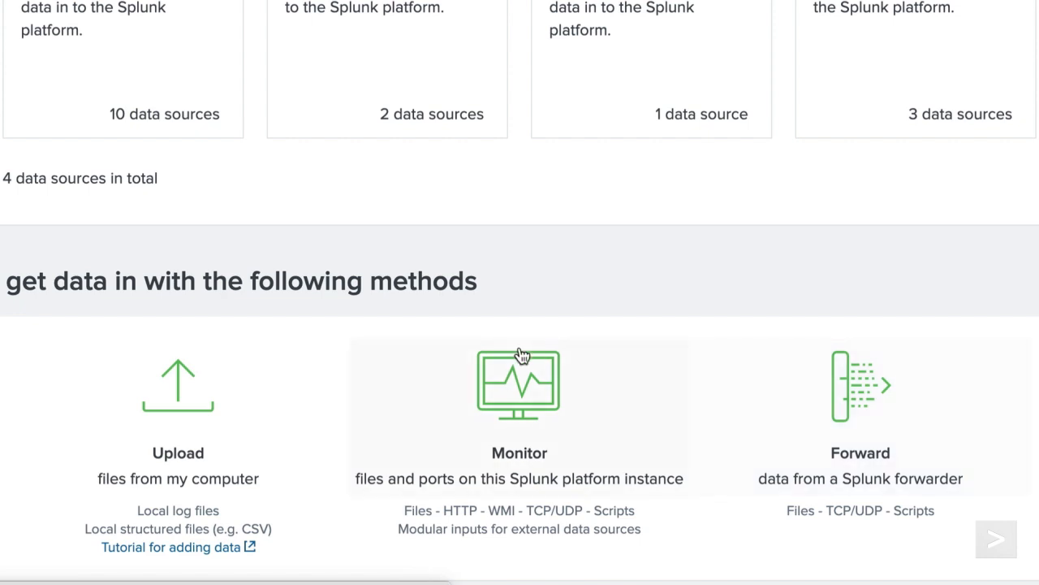
{"action": "left_click", "coordinate": [248, 420]}
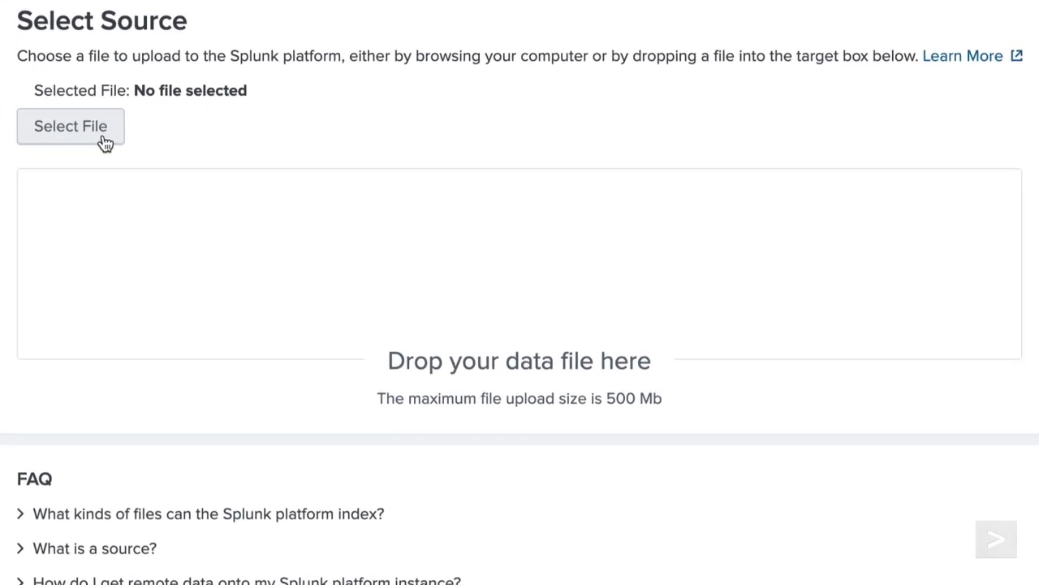
Step: Select tutorialdata.zip from Downloads as the upload file and continue to Input Settings
{"action": "left_click", "coordinate": [104, 139]}
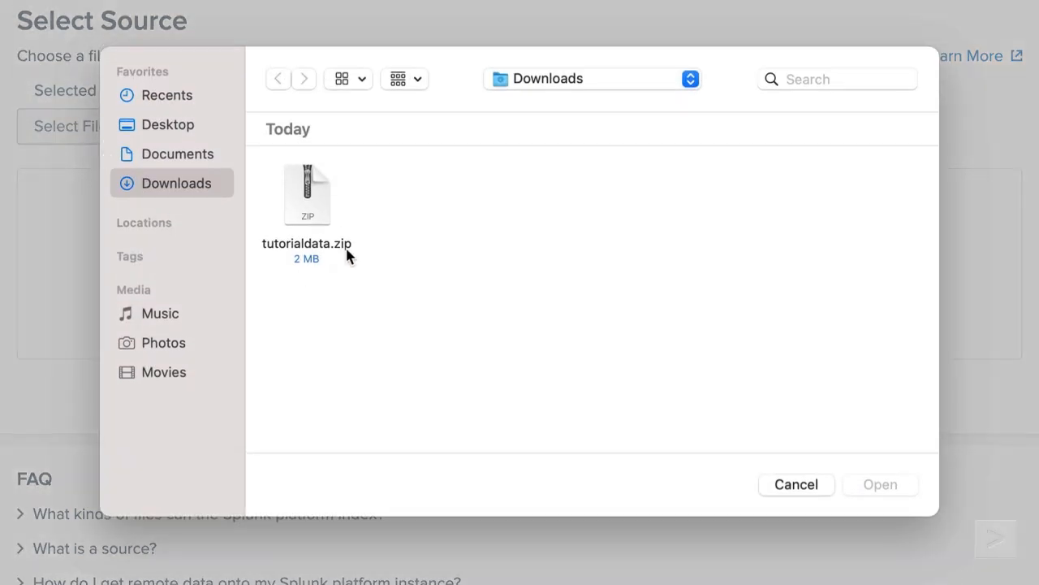
{"action": "left_click", "coordinate": [323, 211]}
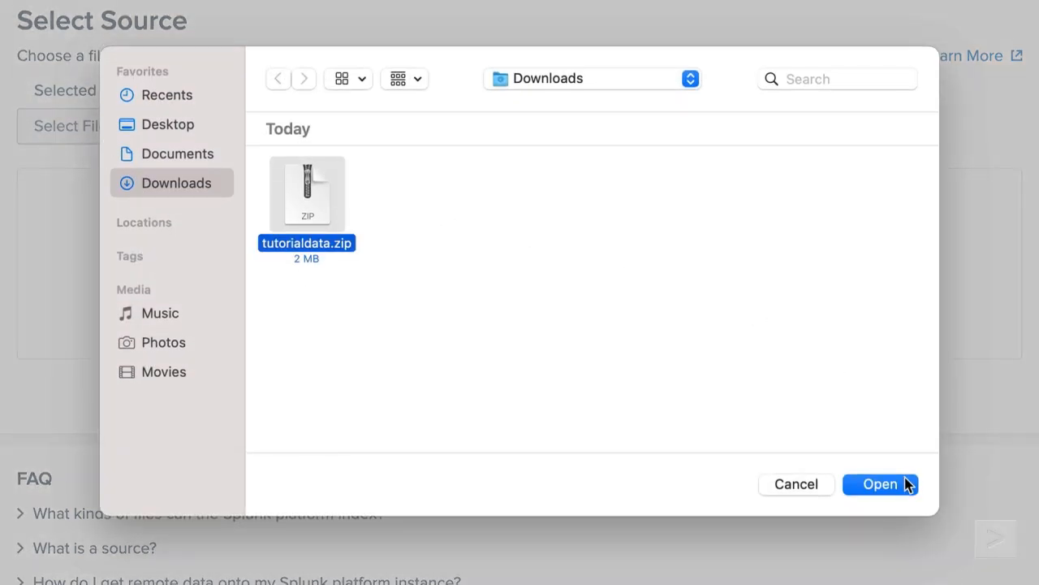
{"action": "left_click", "coordinate": [880, 484]}
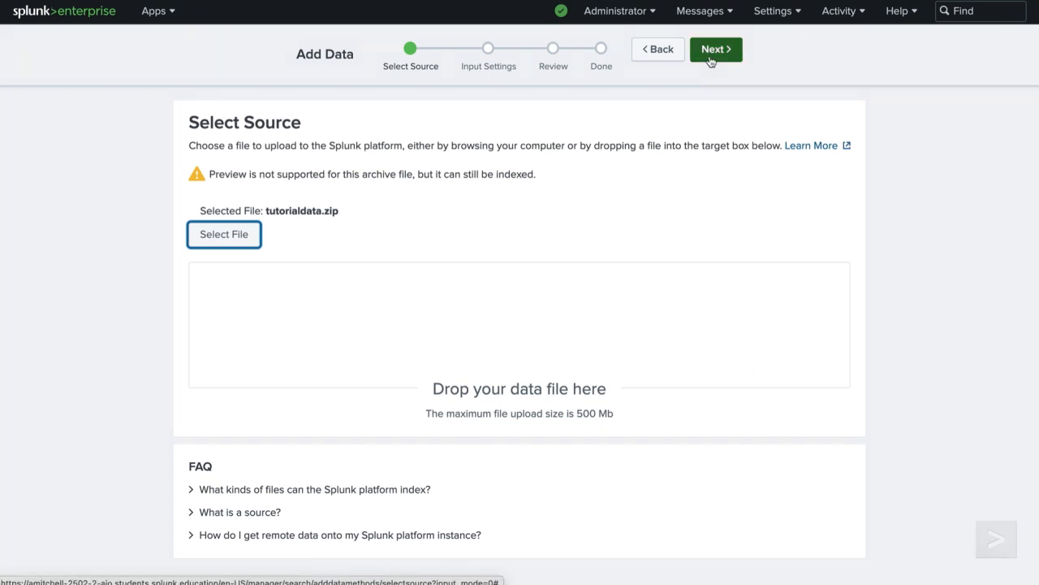
{"action": "left_click", "coordinate": [715, 49]}
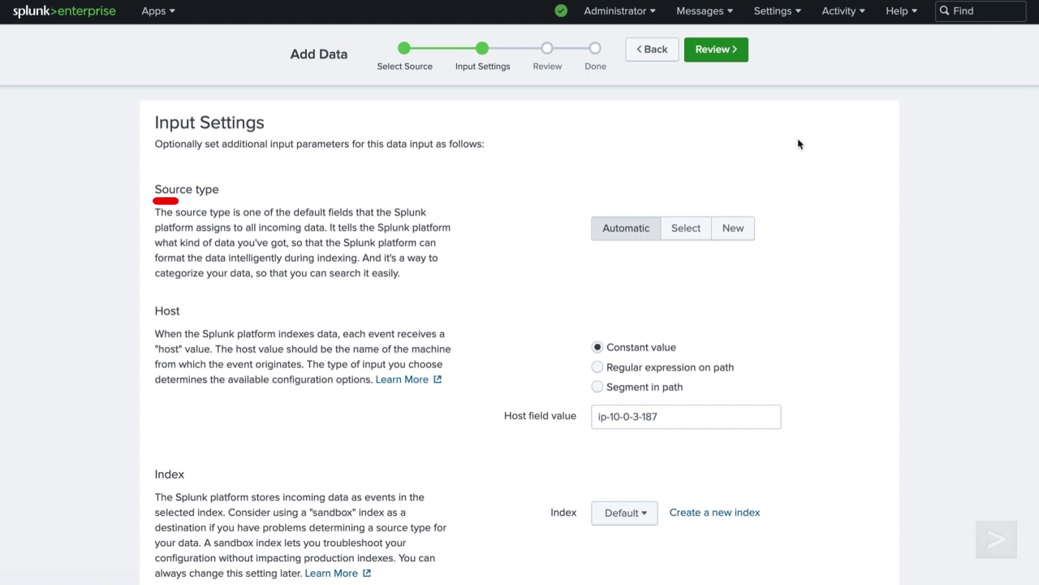
{"action": "scroll", "coordinate": [799, 144], "scroll_direction": "down", "scroll_amount": 1}
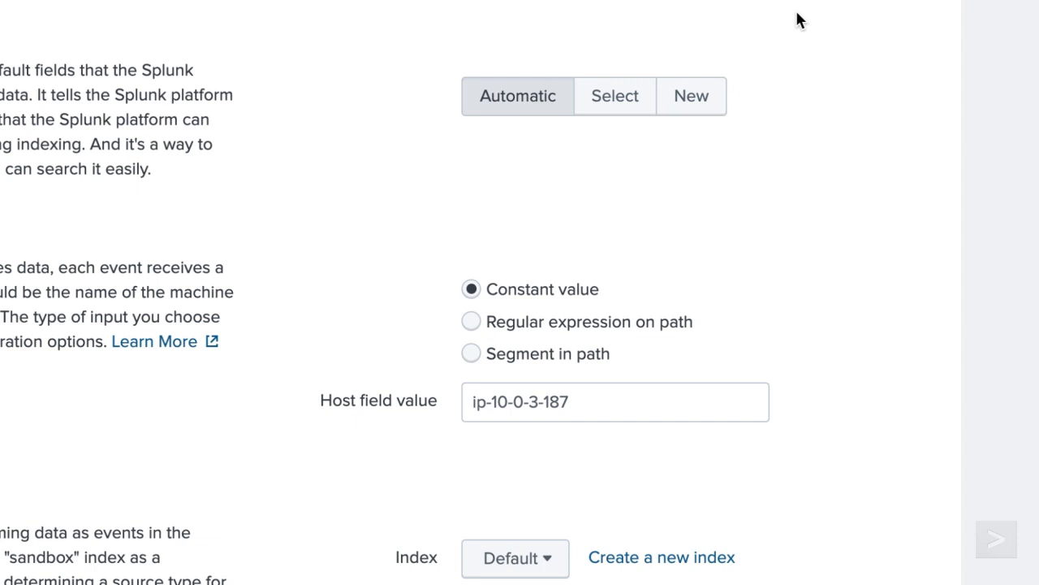
Step: Set Host to Segment in path with segment number 1
{"action": "left_click", "coordinate": [568, 357]}
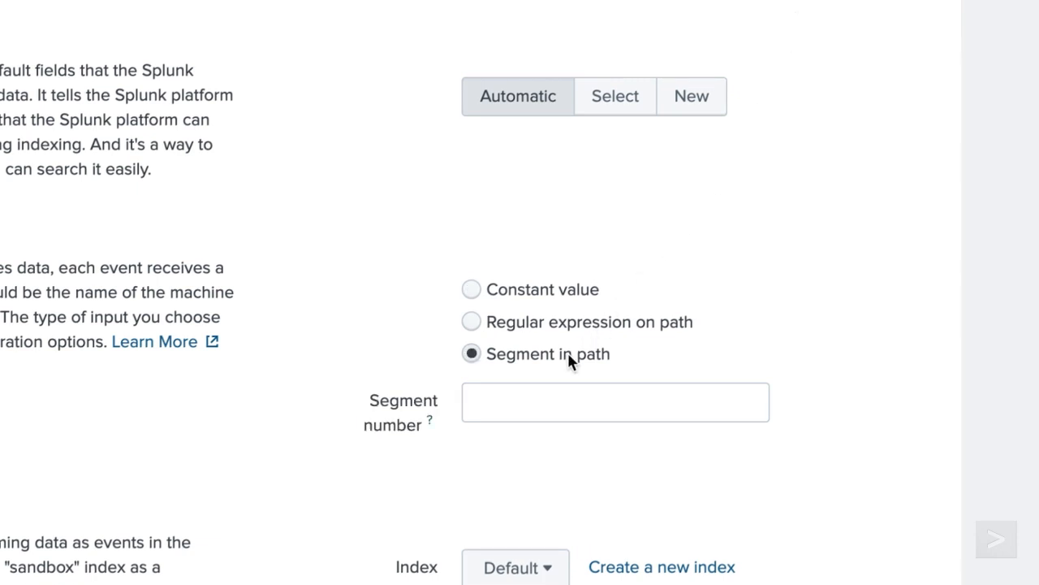
{"action": "left_click", "coordinate": [568, 401]}
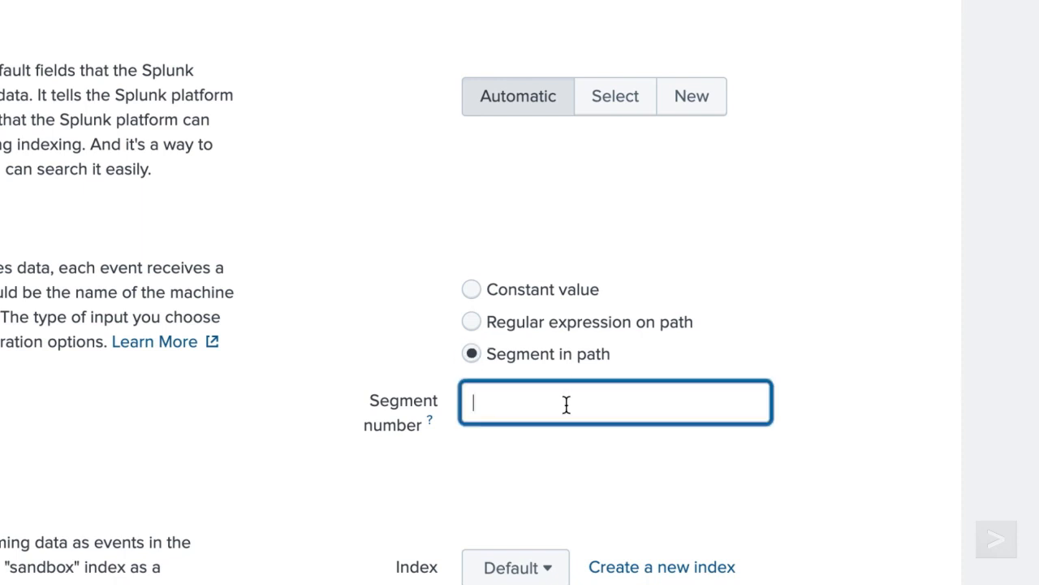
{"action": "type", "text": "1"}
{"action": "left_click", "coordinate": [580, 448]}
{"action": "scroll", "coordinate": [578, 439], "scroll_direction": "down", "scroll_amount": 3}
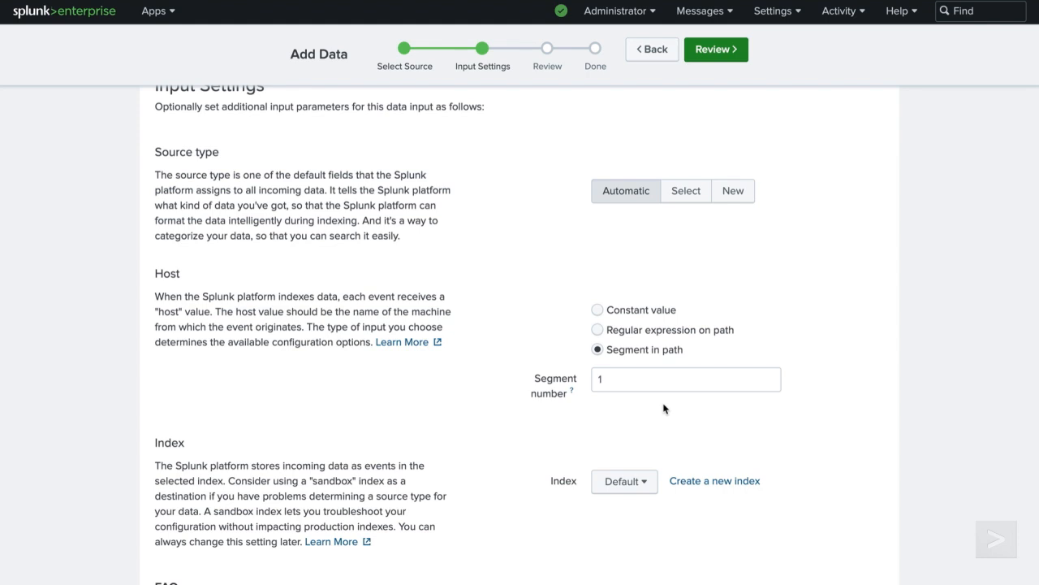
Step: Review the settings and submit tutorialdata.zip for indexing
{"action": "left_click", "coordinate": [716, 48]}
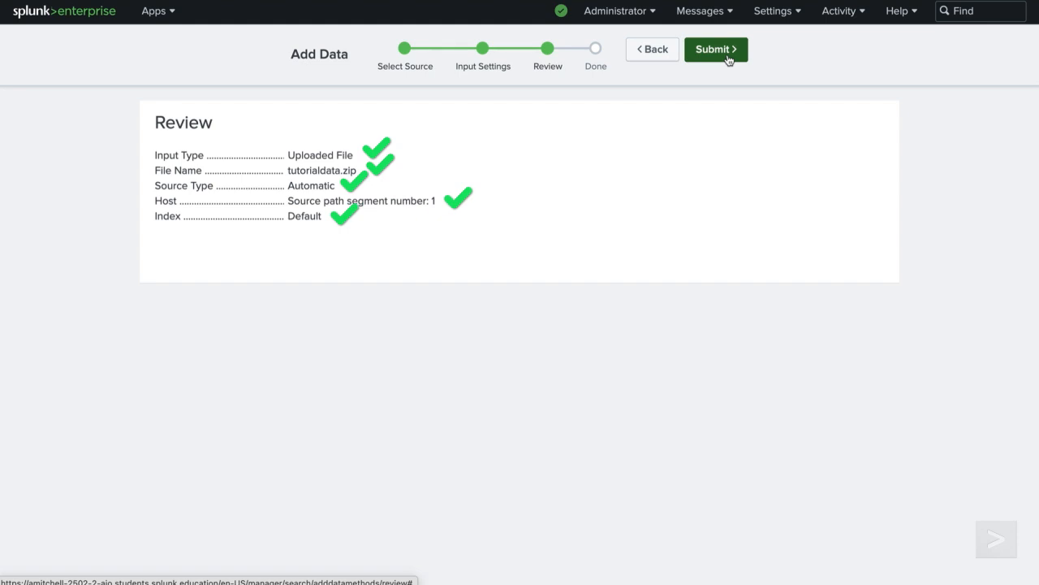
{"action": "left_click", "coordinate": [728, 57]}
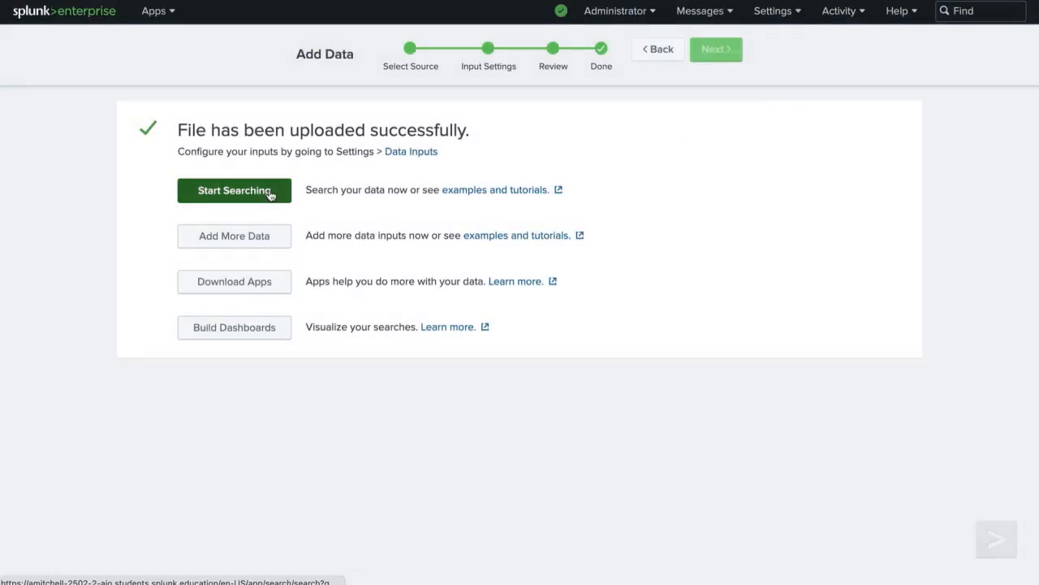
Step: Start searching the uploaded data with source="tutorialdata.zip:*"
{"action": "left_click", "coordinate": [235, 190]}
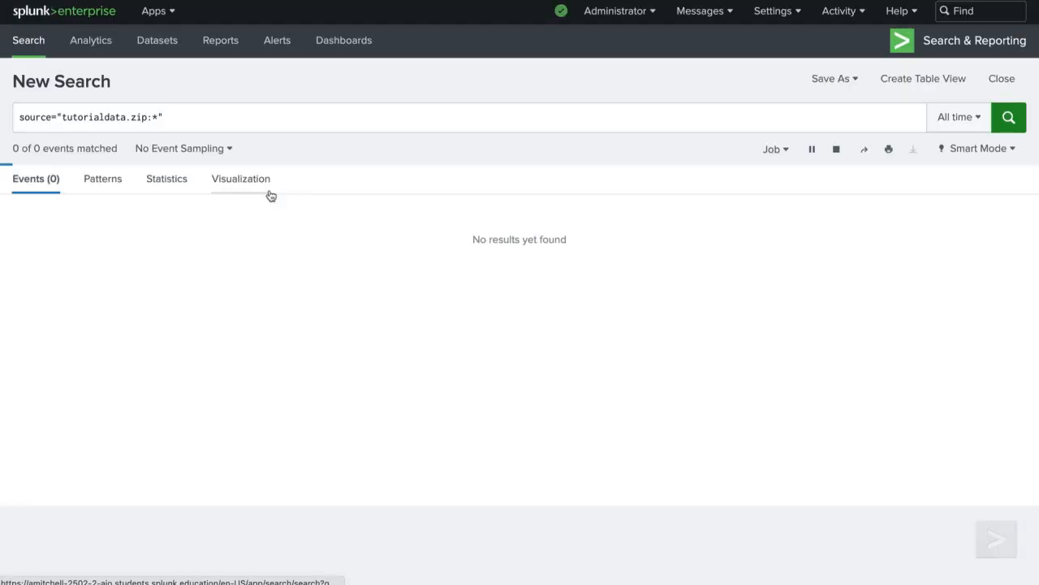